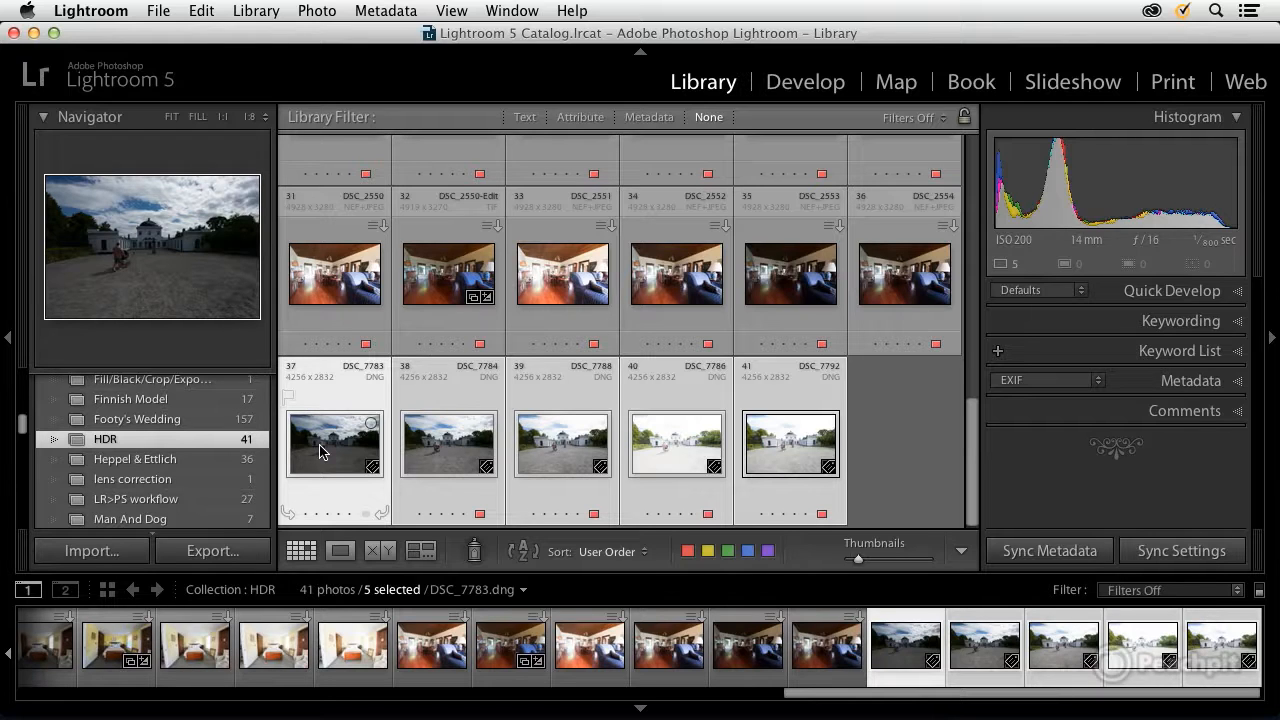
Send the five selected courtyard exposures to Photoshop with Merge to HDR Pro
right_click(320, 452)
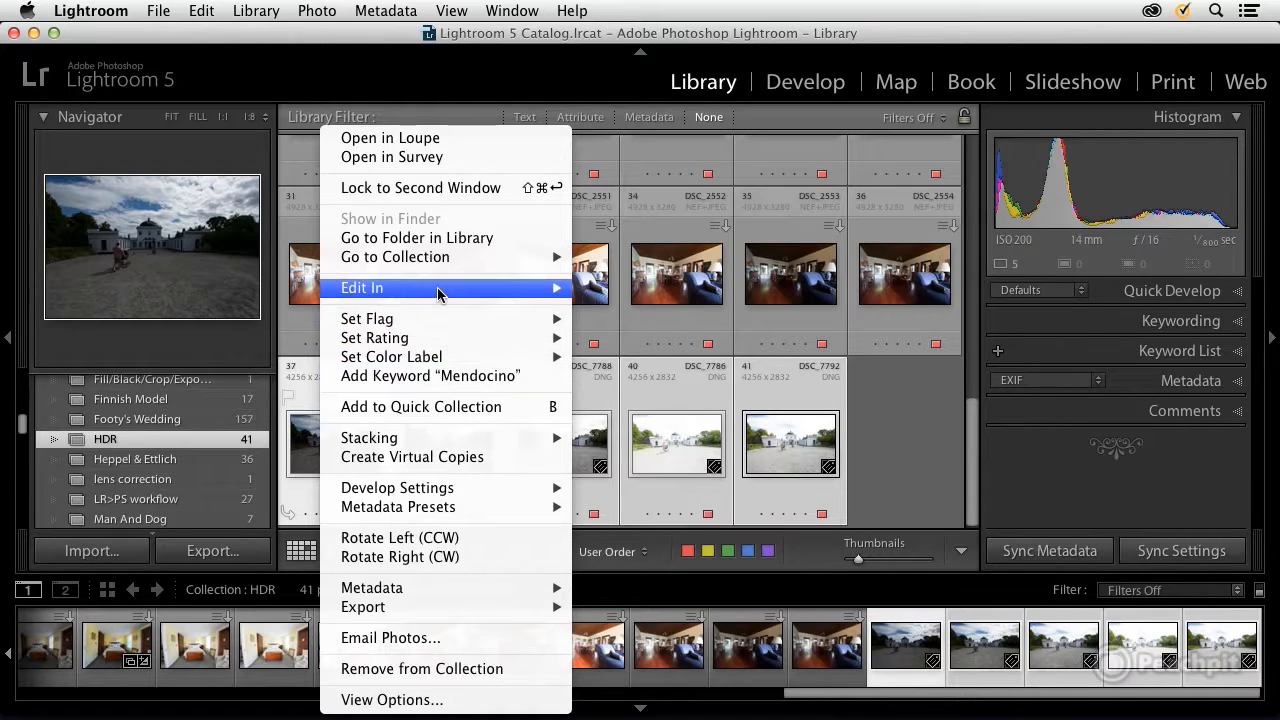
mouse_move(437, 293)
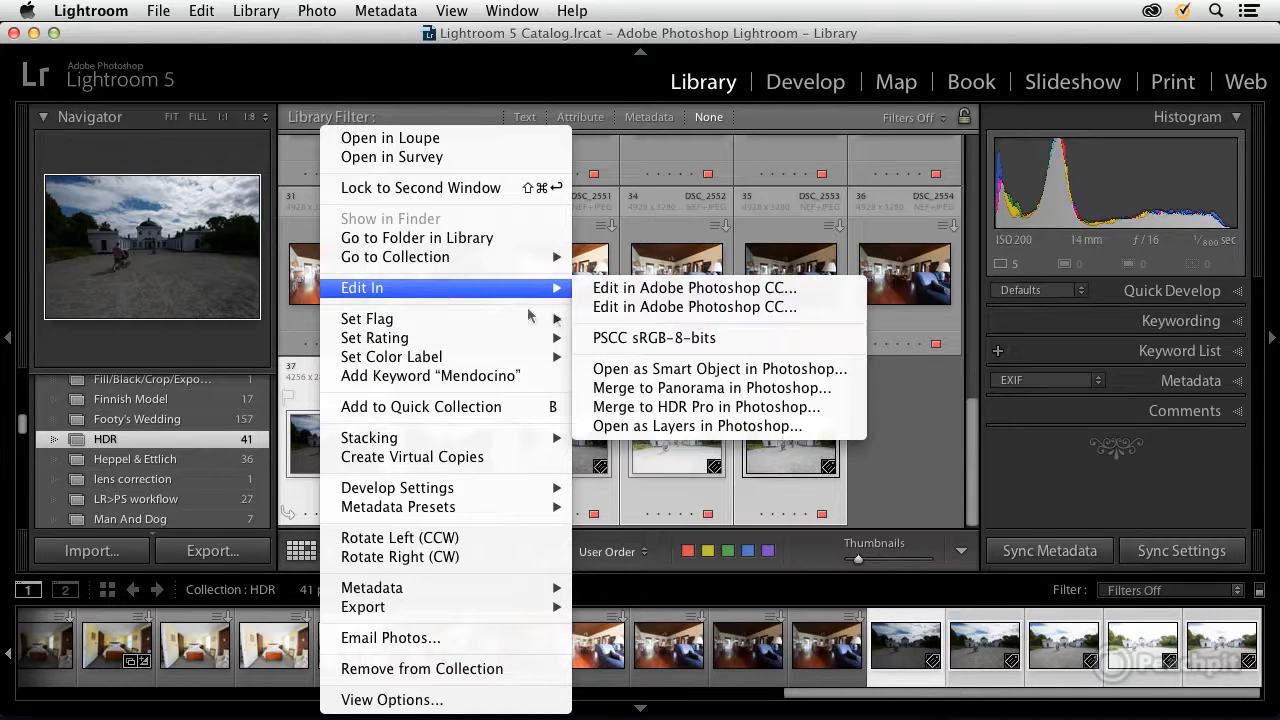
click(634, 405)
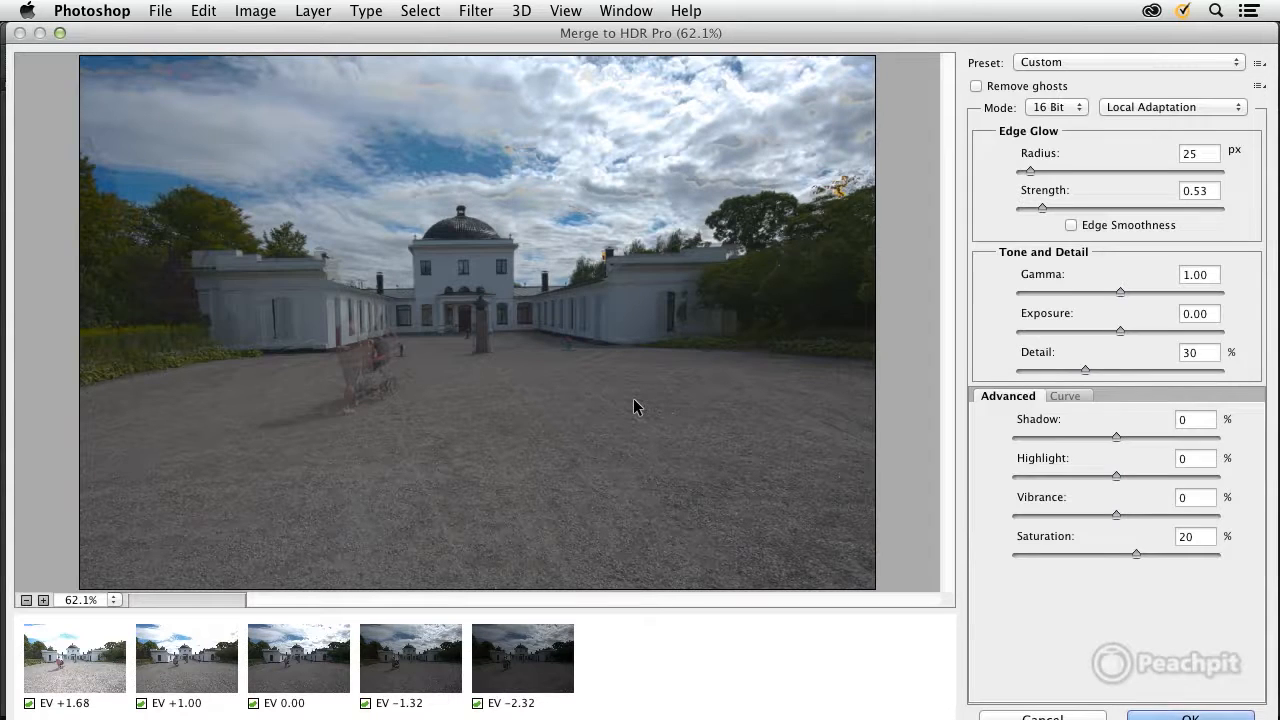
Preview the City Twilight, Flat and four Monochromatic HDR presets on the merged image, one after another
click(1186, 62)
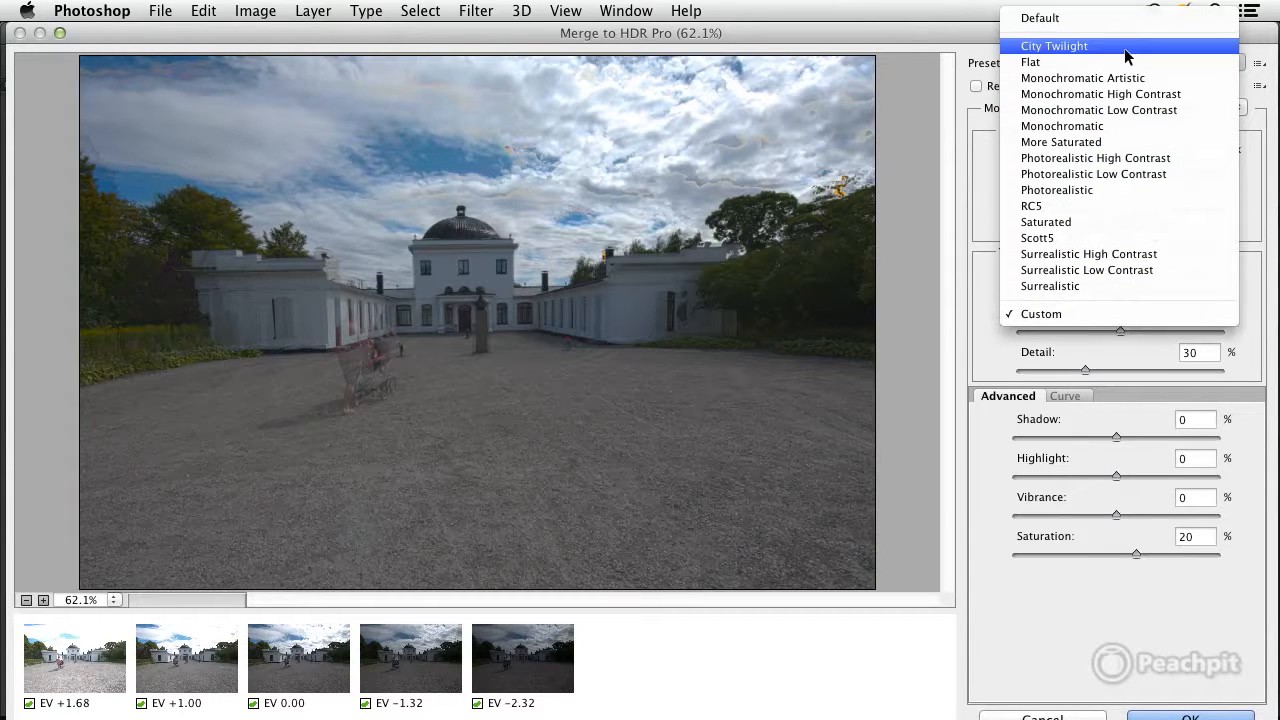
click(1128, 49)
click(1130, 62)
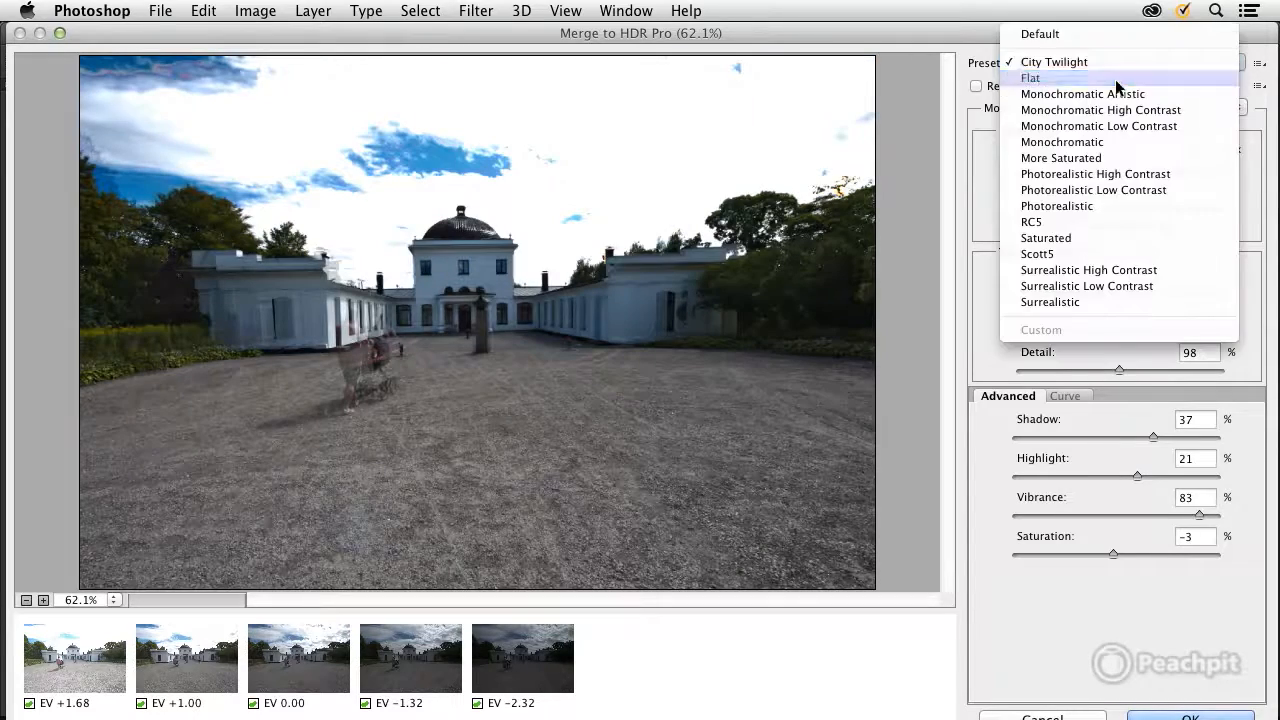
click(1109, 76)
click(1108, 66)
click(1106, 71)
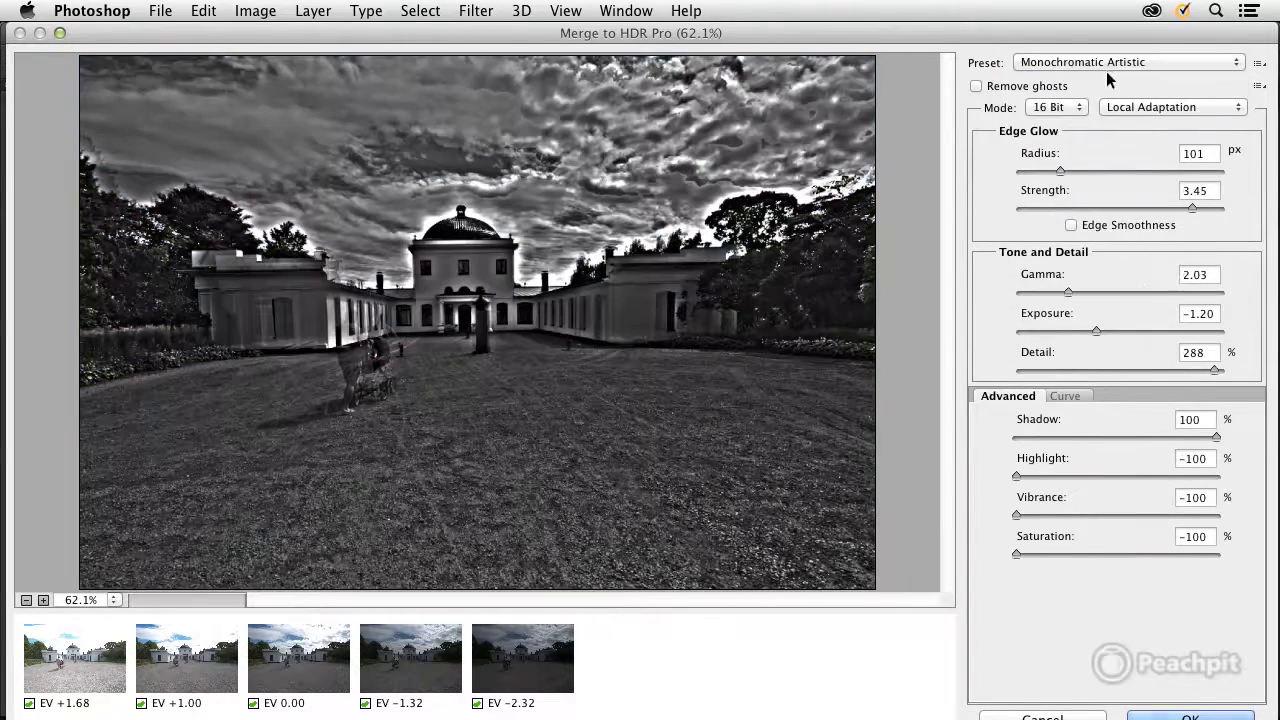
click(1106, 62)
click(1105, 73)
click(1100, 64)
click(1099, 78)
click(1092, 63)
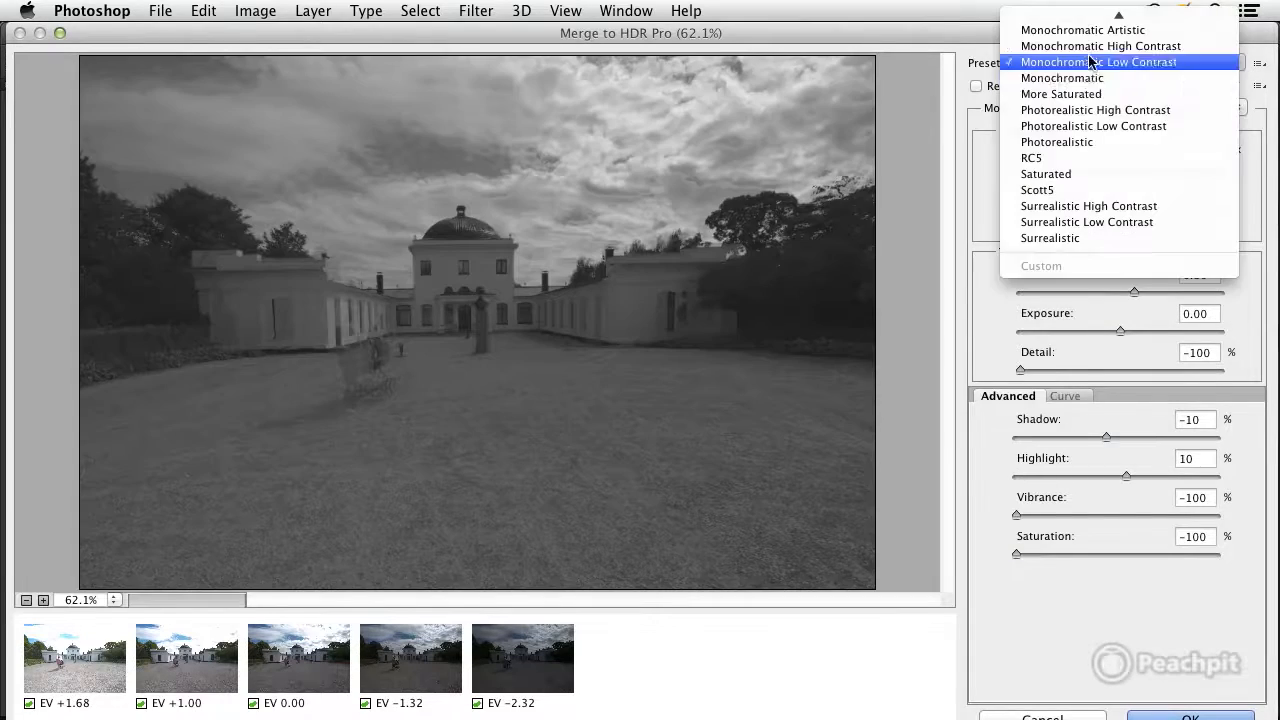
click(1087, 78)
Preview the More Saturated preset and the Photorealistic variants, ending with the Photorealistic preset applied
click(1090, 66)
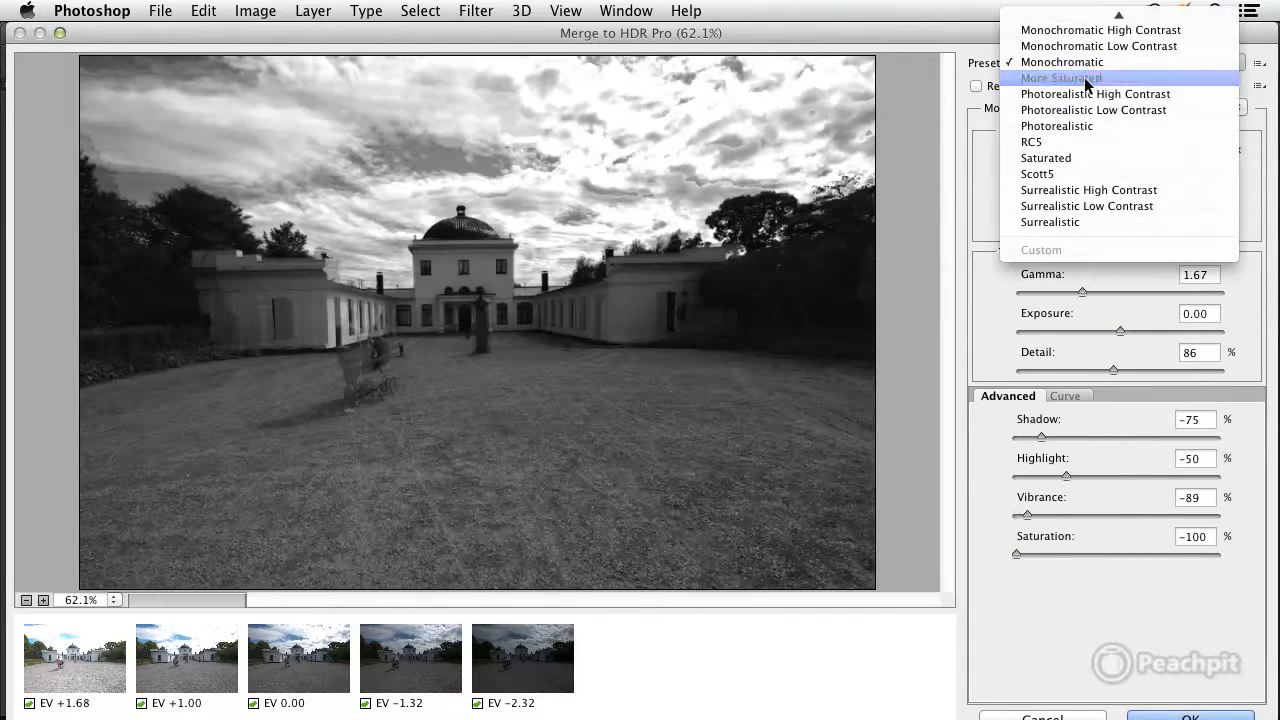
click(1085, 78)
click(1080, 64)
click(1085, 78)
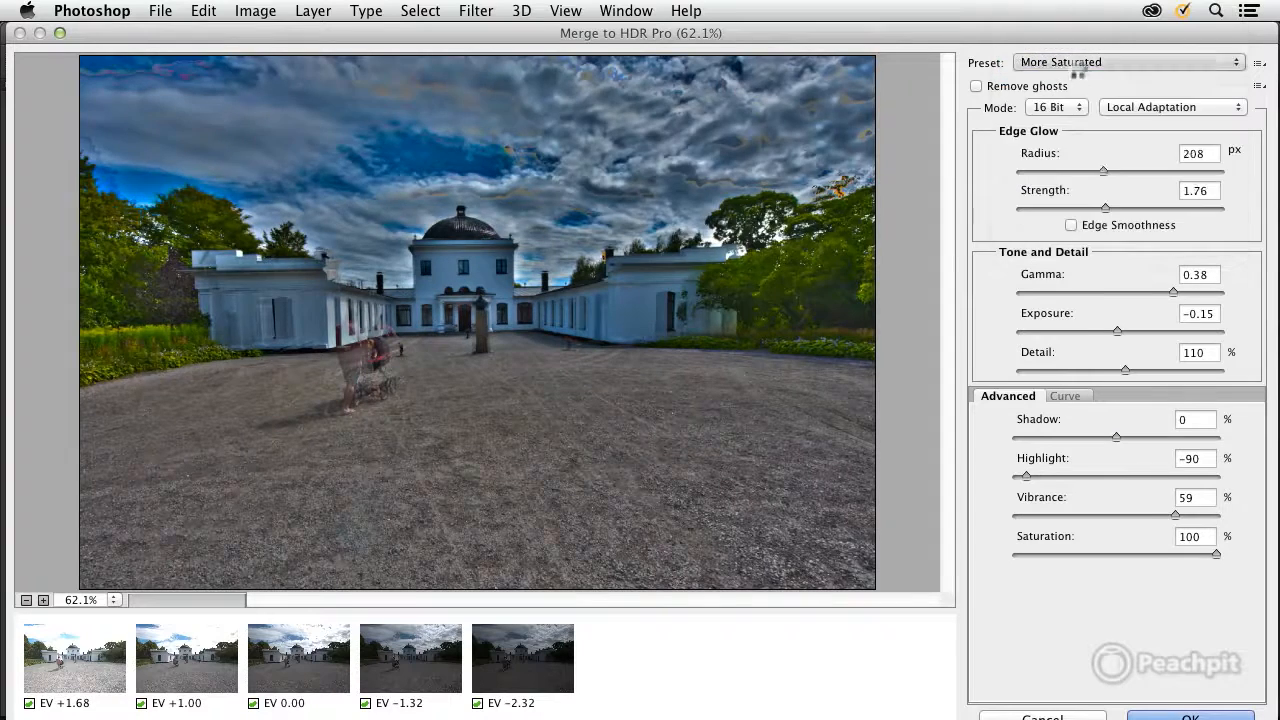
click(1082, 64)
click(1082, 78)
click(1082, 63)
click(1085, 76)
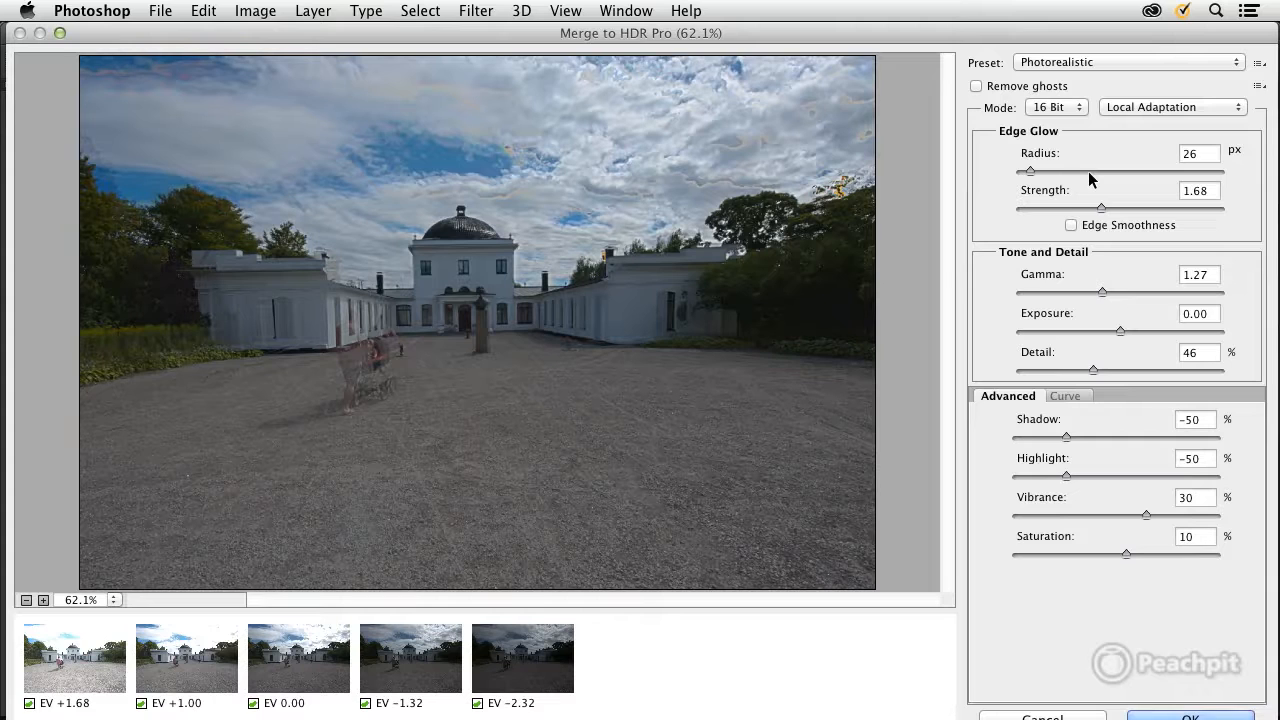
Adjust the Edge Glow to a Radius of 56 px and a Strength of 1.13
drag(1099, 203, 1150, 213)
drag(1028, 171, 1070, 178)
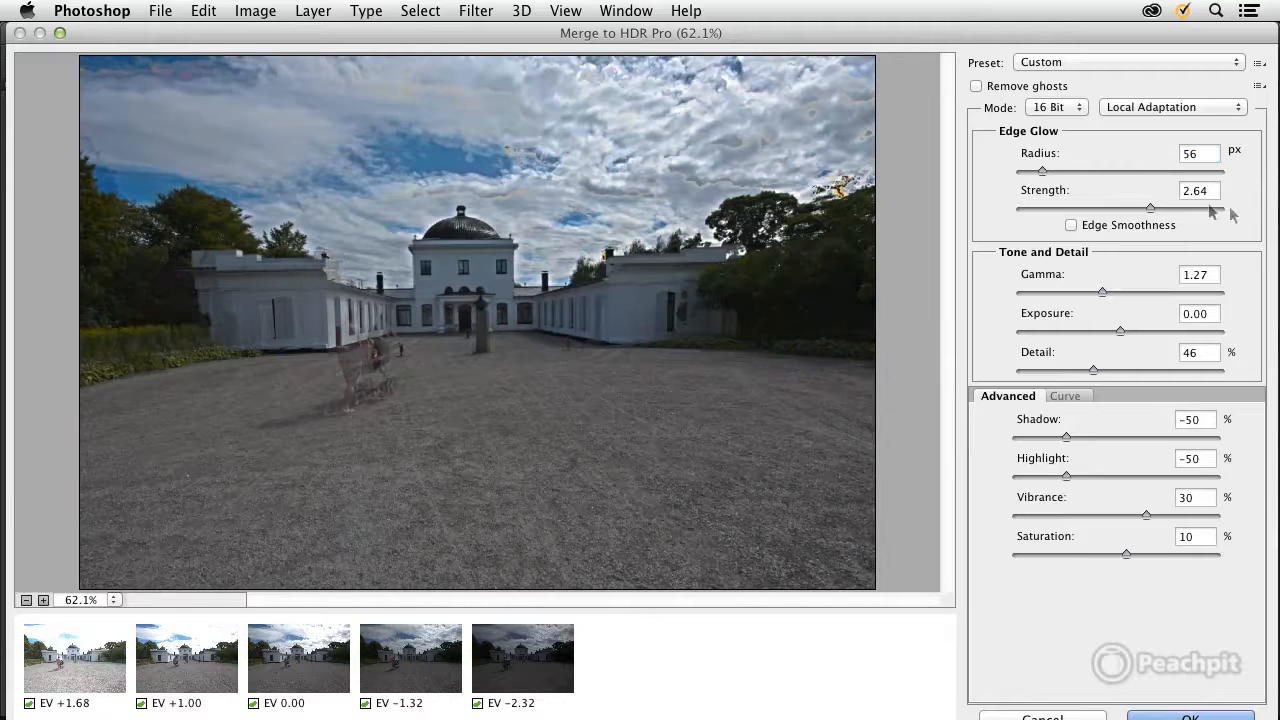
drag(1152, 209, 1074, 214)
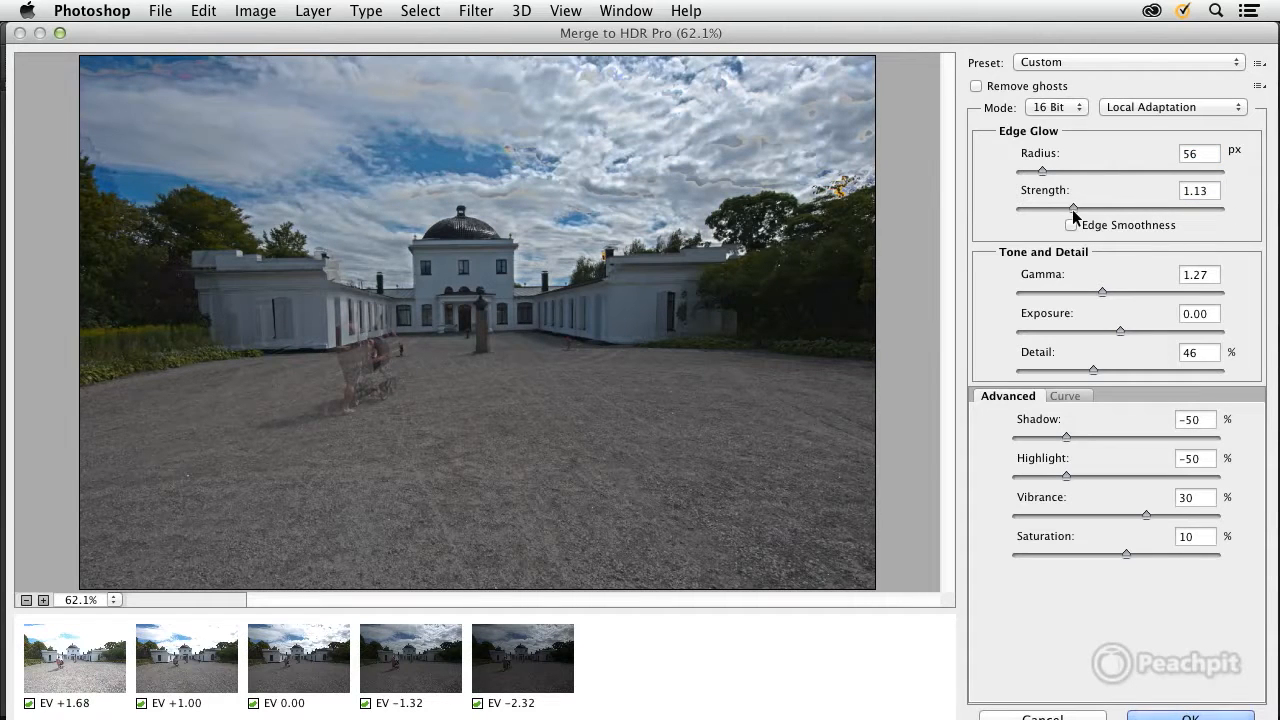
Adjust Tone and Detail to Gamma 2.43, Exposure 0.05 and Detail -6%
drag(1102, 292, 1058, 316)
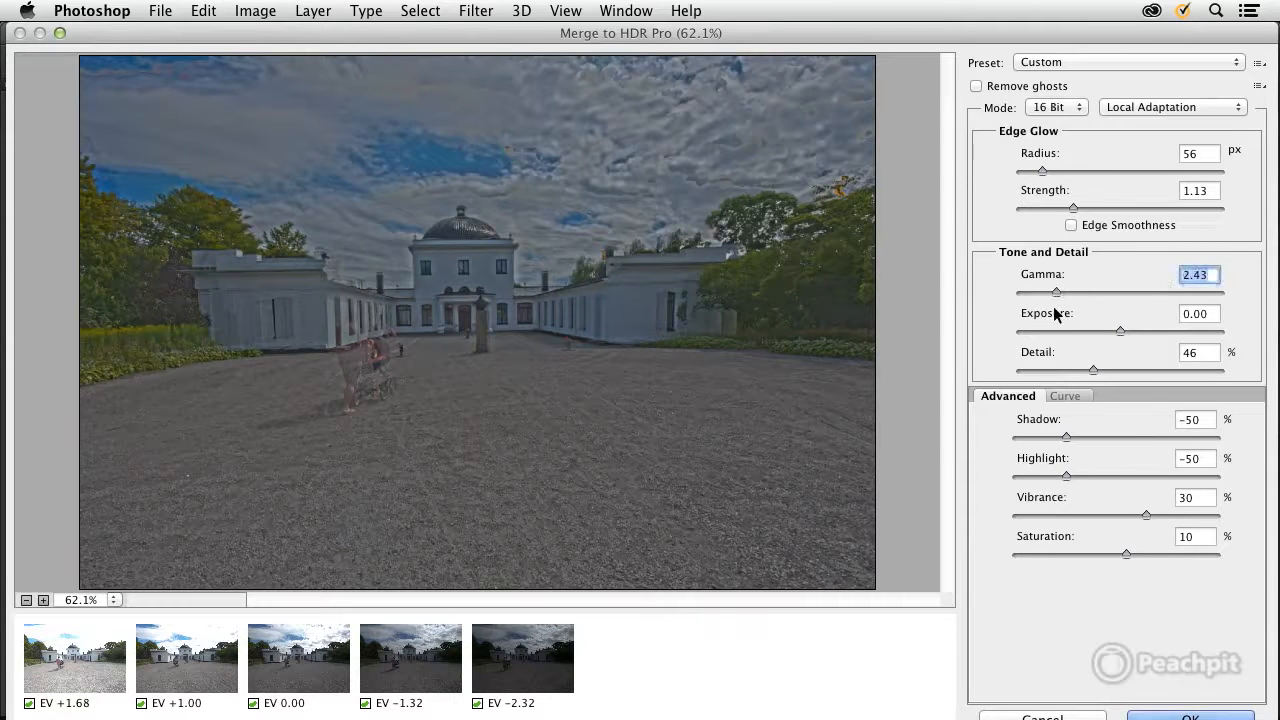
drag(1115, 330, 1004, 373)
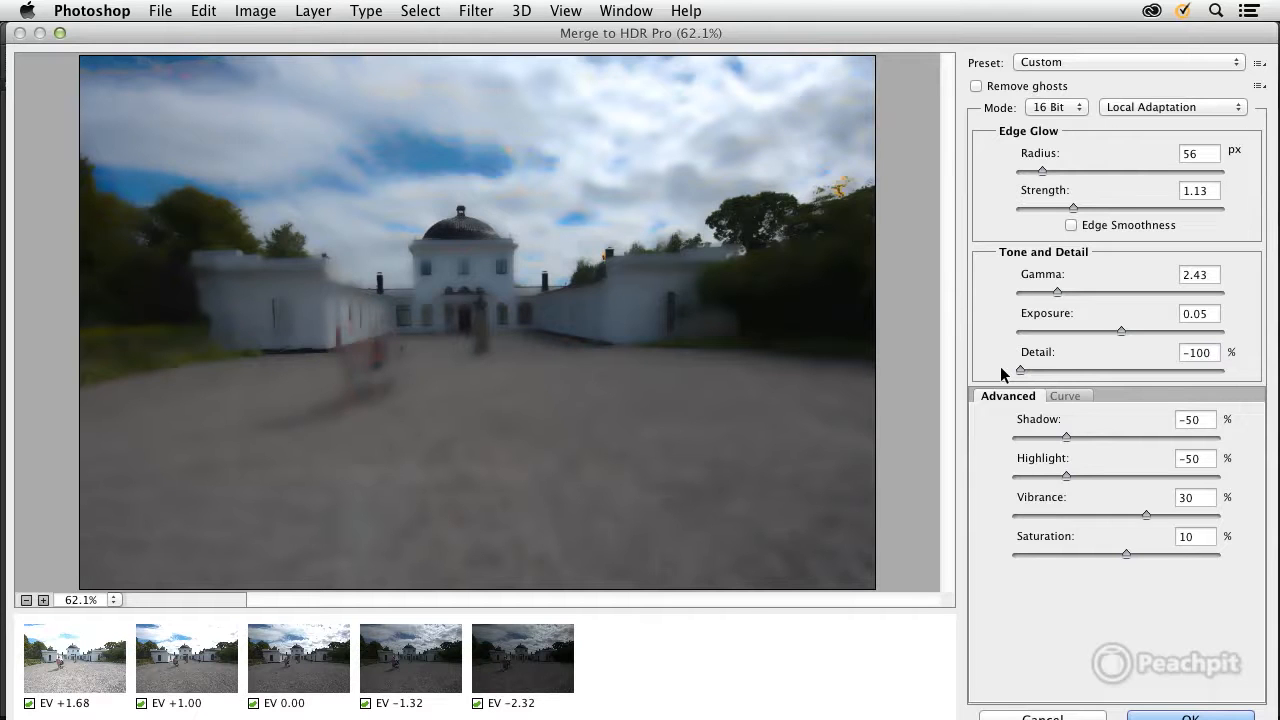
drag(1022, 374, 1066, 380)
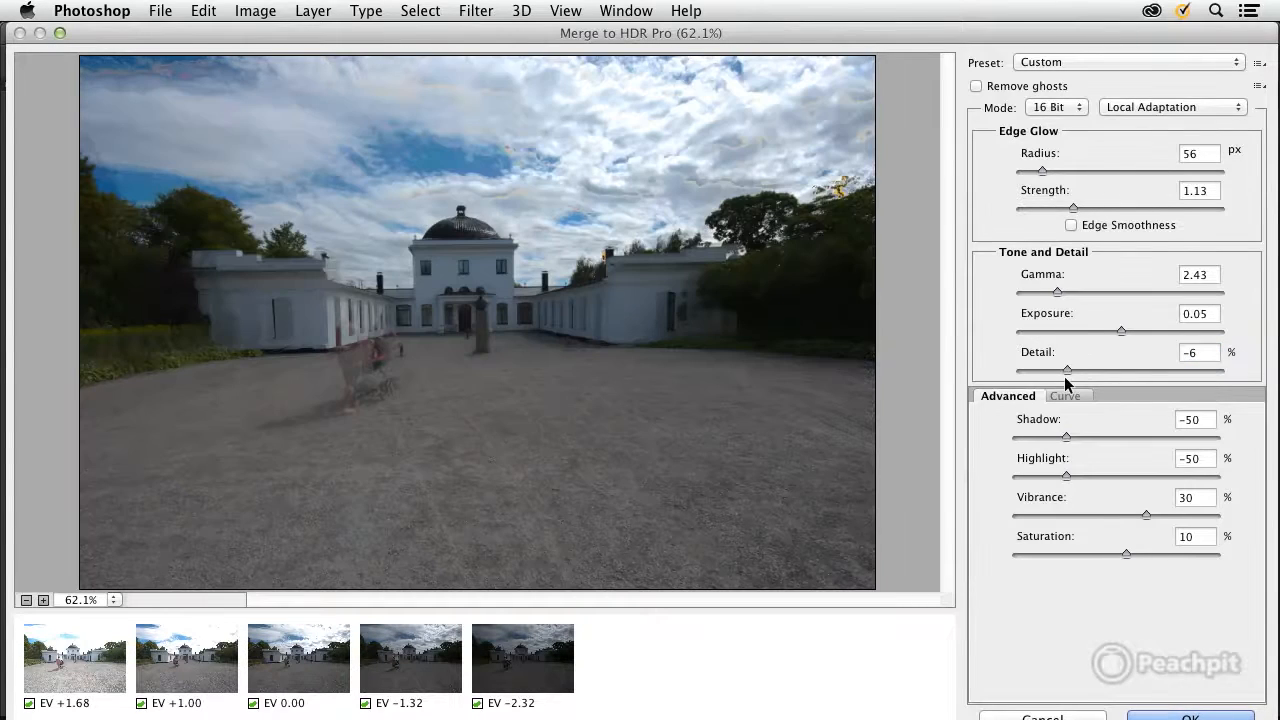
Set the advanced adjustments to Shadow 54%, Highlight -82%, Vibrance 6% and Saturation 20%
drag(1066, 437, 1156, 440)
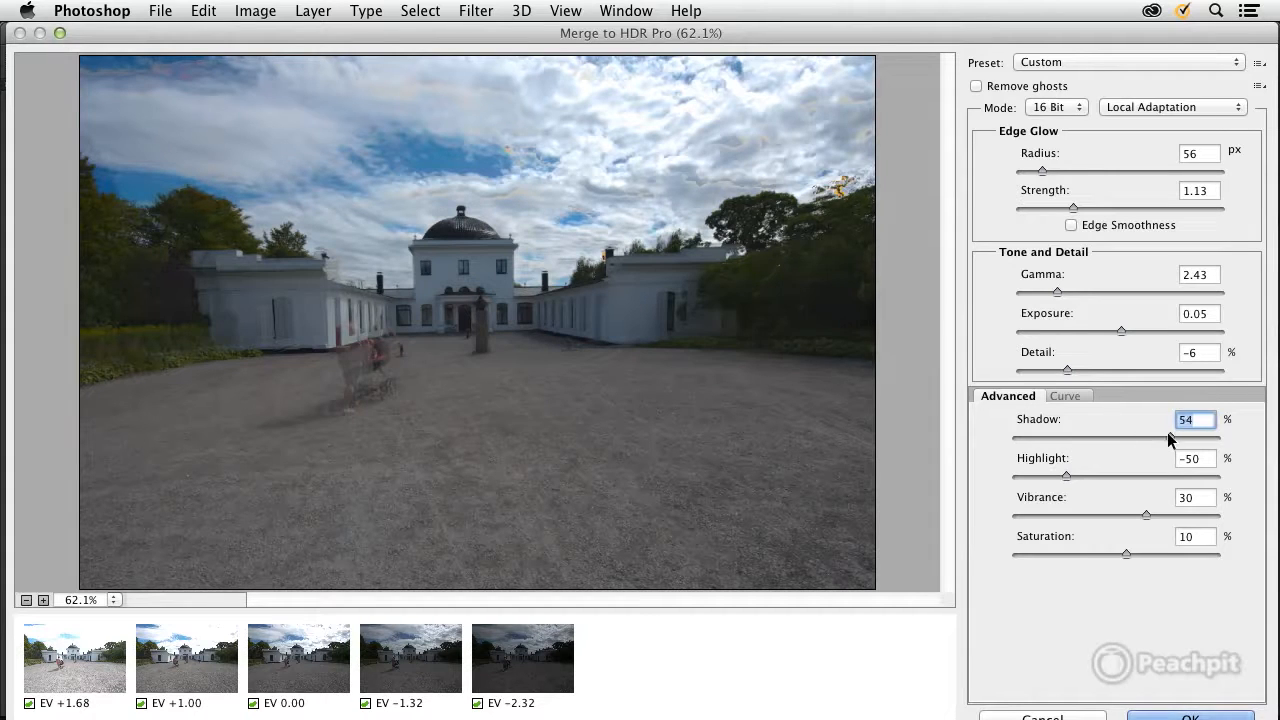
drag(1066, 476, 1036, 476)
drag(1146, 516, 1187, 540)
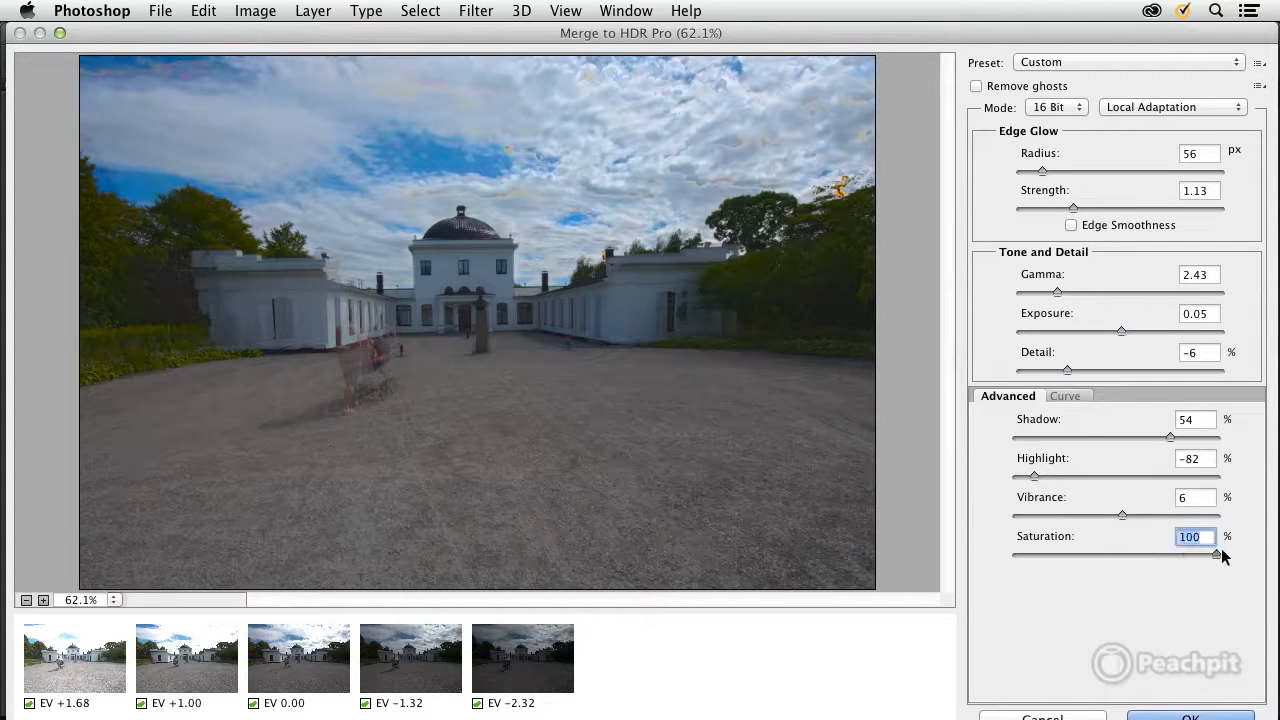
drag(1150, 550, 1158, 478)
Try an S-shaped tone curve with two points, delete both points, and return to the advanced adjustments
click(1066, 396)
drag(1053, 600, 1081, 610)
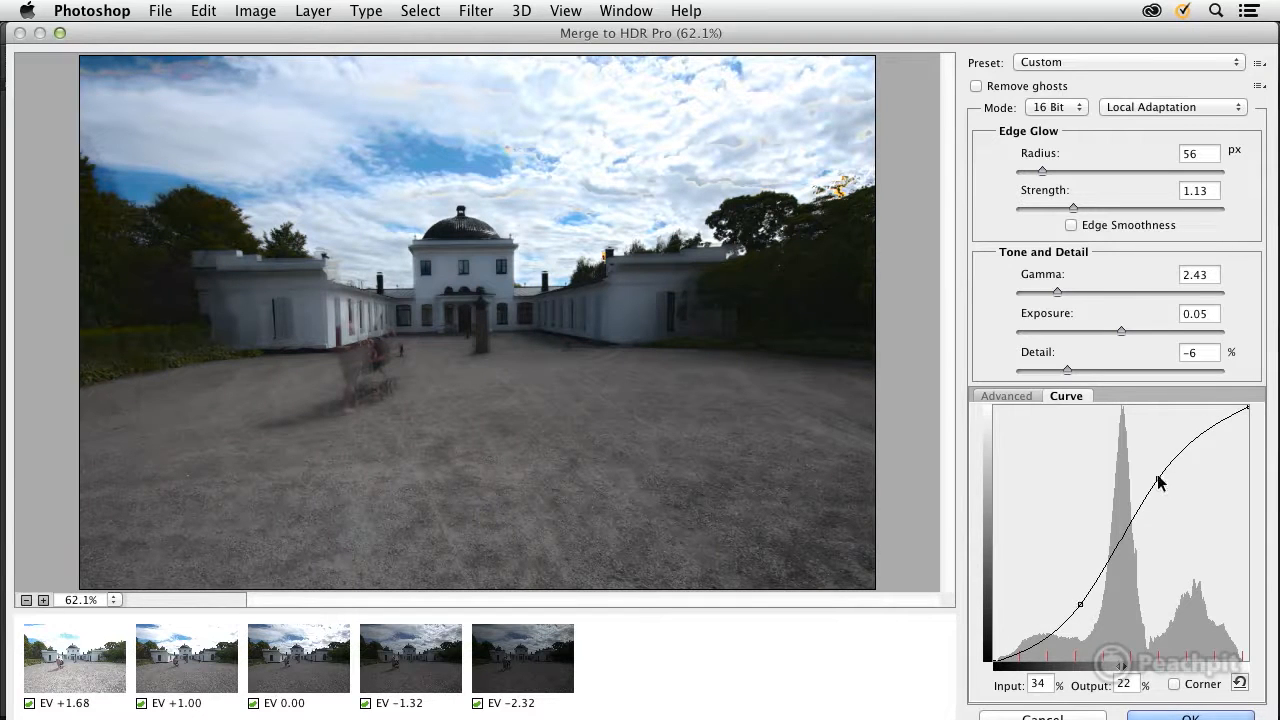
click(1158, 478)
key(Delete)
click(1079, 603)
key(Delete)
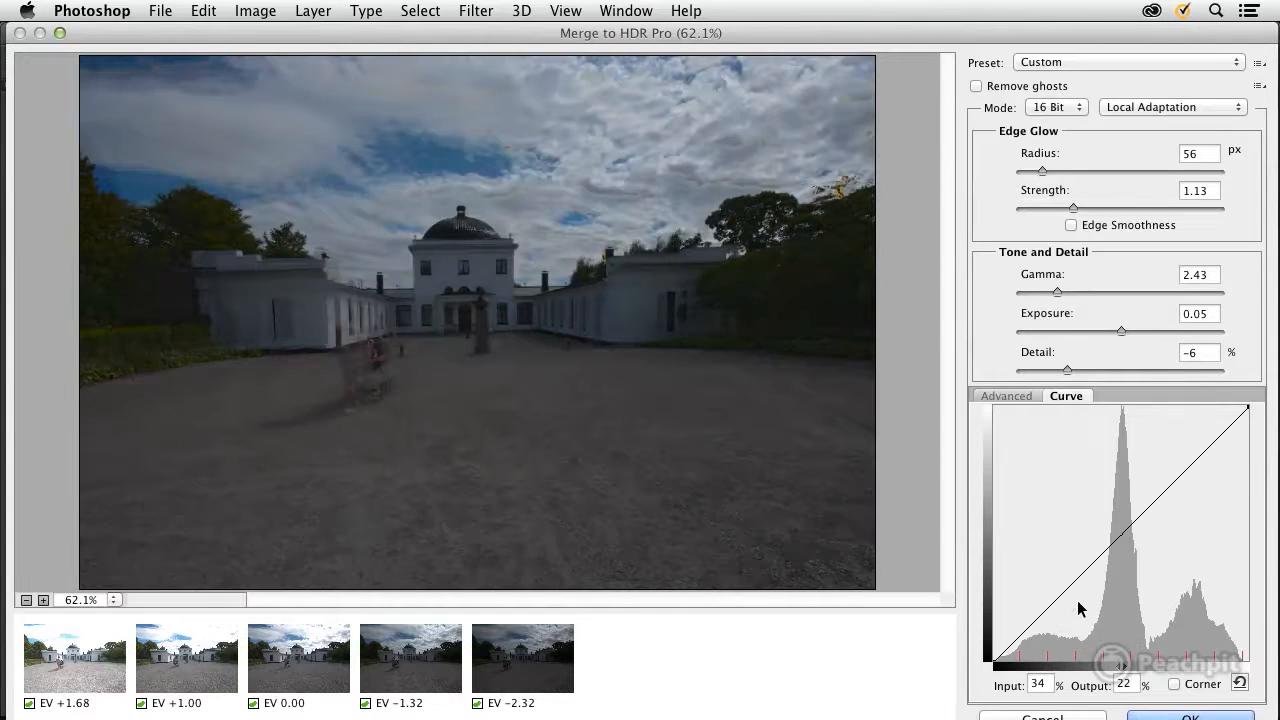
click(1007, 397)
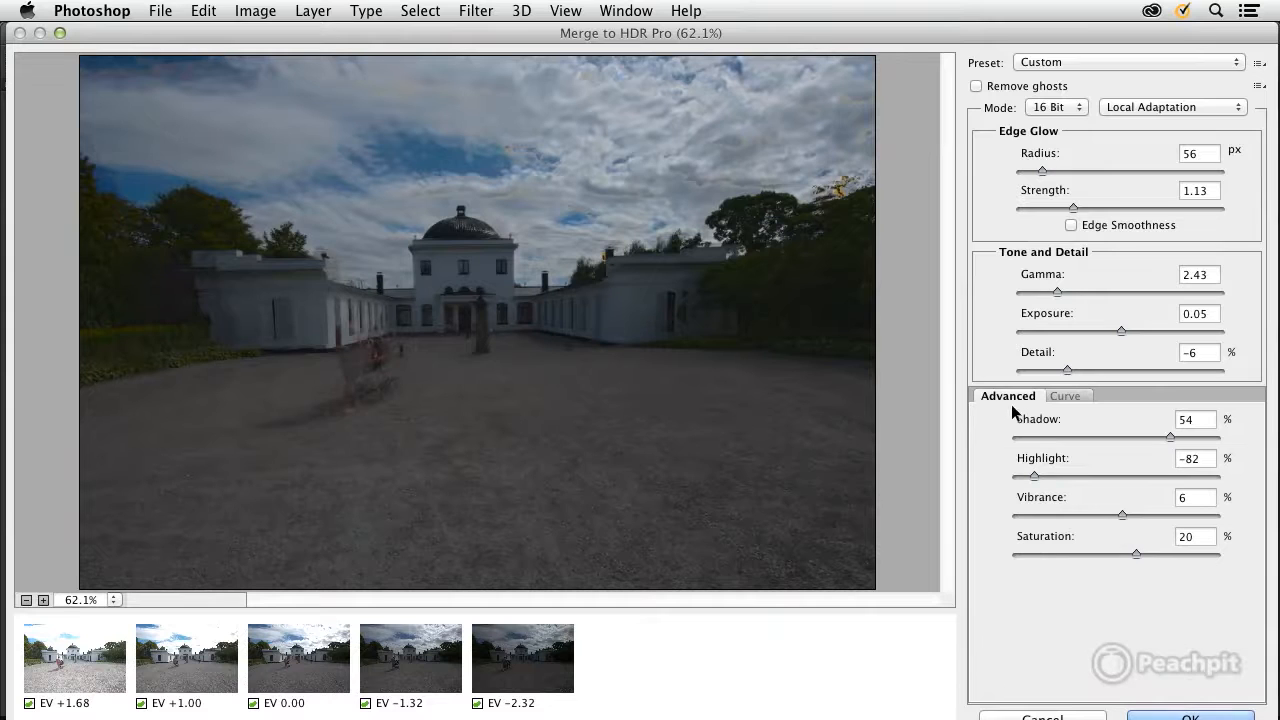
Refine the HDR look with Radius 206 px, Strength 1.21, Gamma 2.74, Exposure 0.85, Detail 82%, Shadow 79% and Highlight -100%
drag(1042, 171, 1077, 208)
mouse_move(1071, 294)
mouse_down()
mouse_move(1088, 286)
mouse_move(1049, 292)
mouse_up()
drag(1121, 331, 1137, 331)
drag(1067, 370, 1109, 368)
drag(1172, 437, 1195, 437)
mouse_move(1034, 476)
mouse_down()
mouse_move(1066, 477)
mouse_move(1012, 476)
mouse_up()
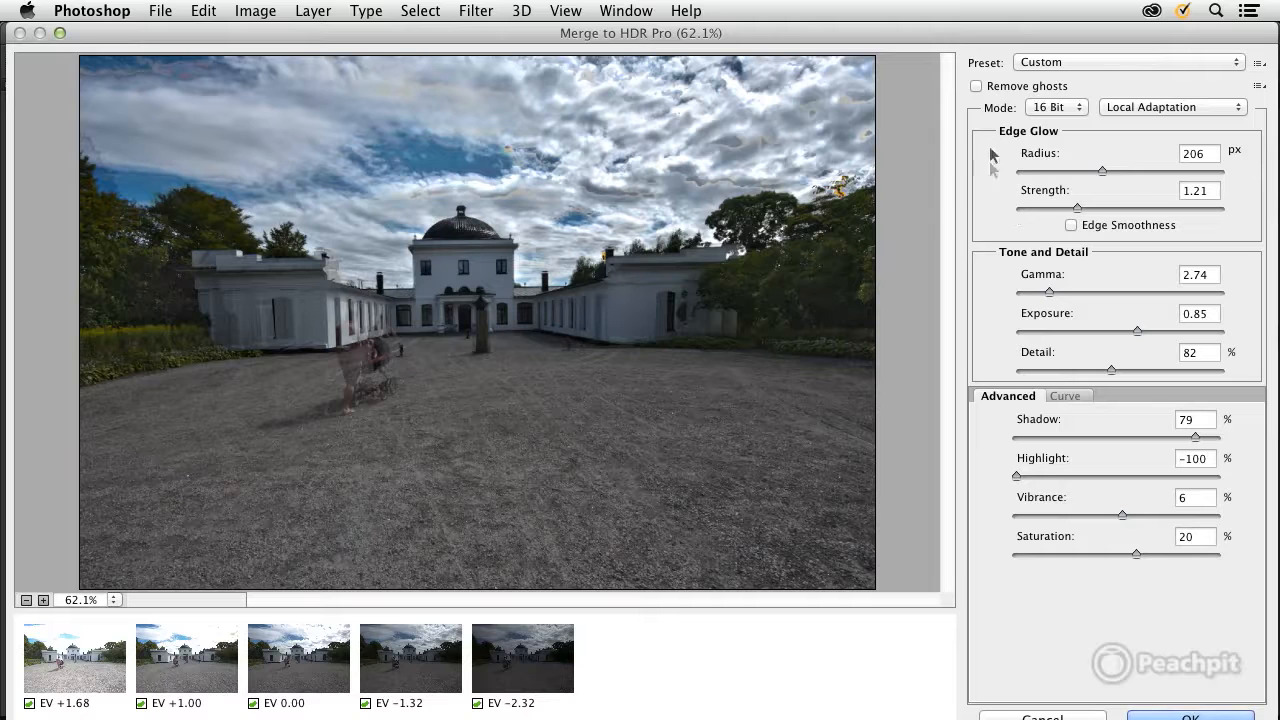
Enable ghost removal with the EV 0.00 exposure as the base frame, and create the merged HDR file
click(977, 87)
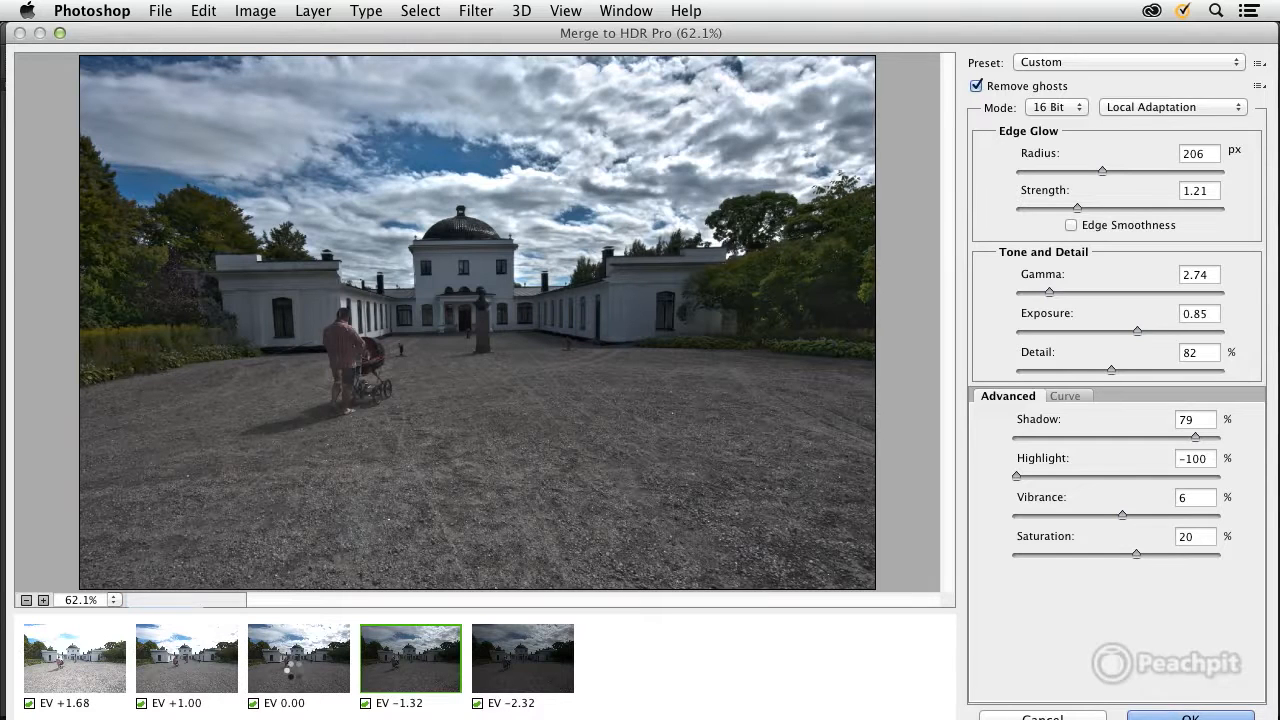
click(298, 676)
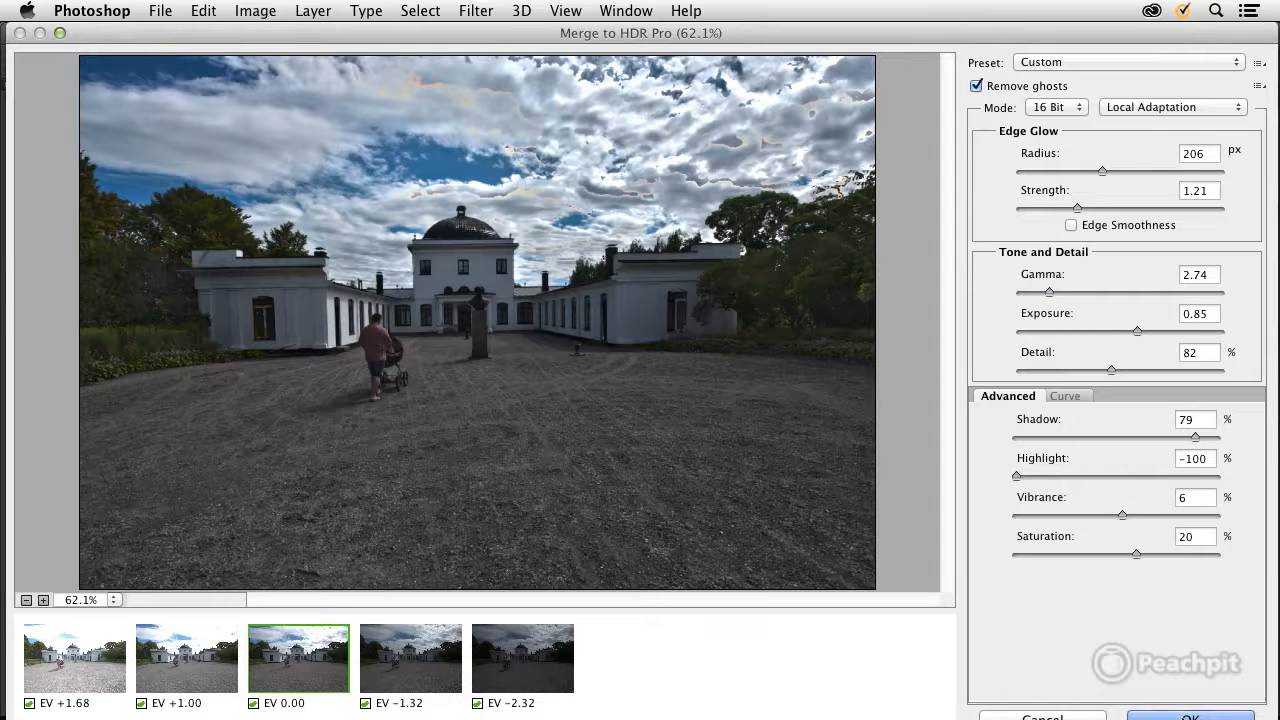
click(1188, 717)
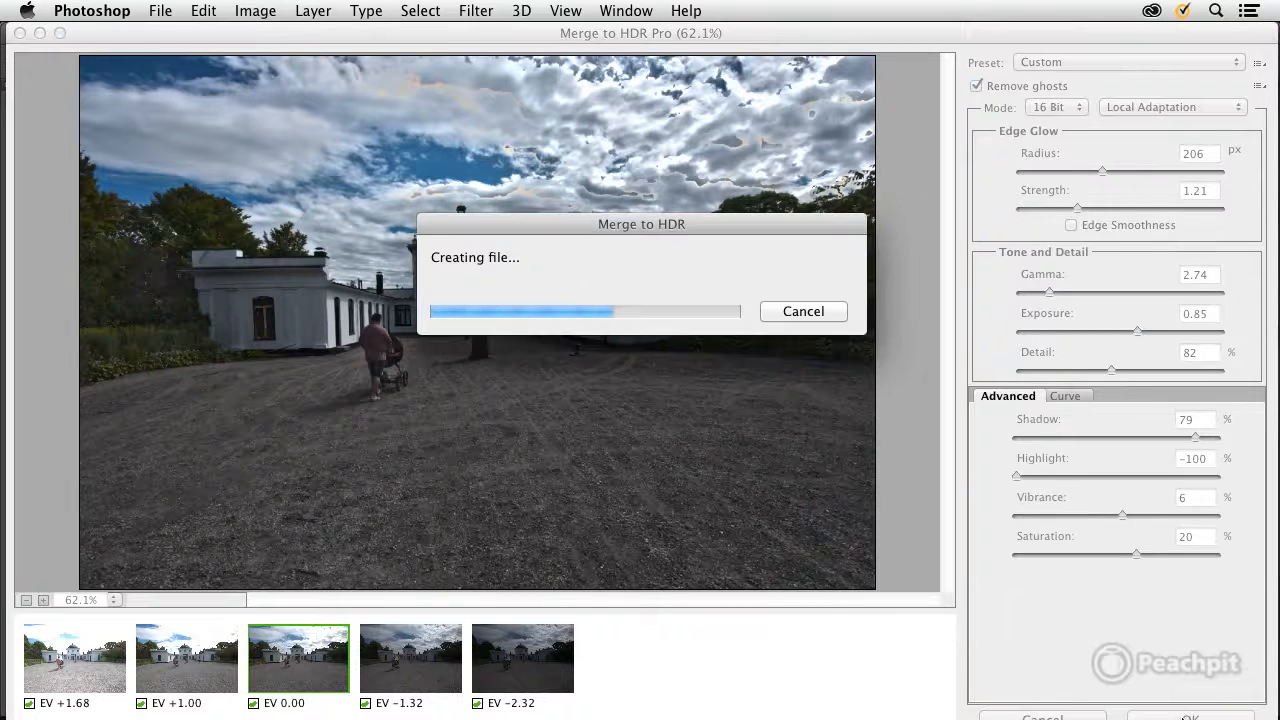